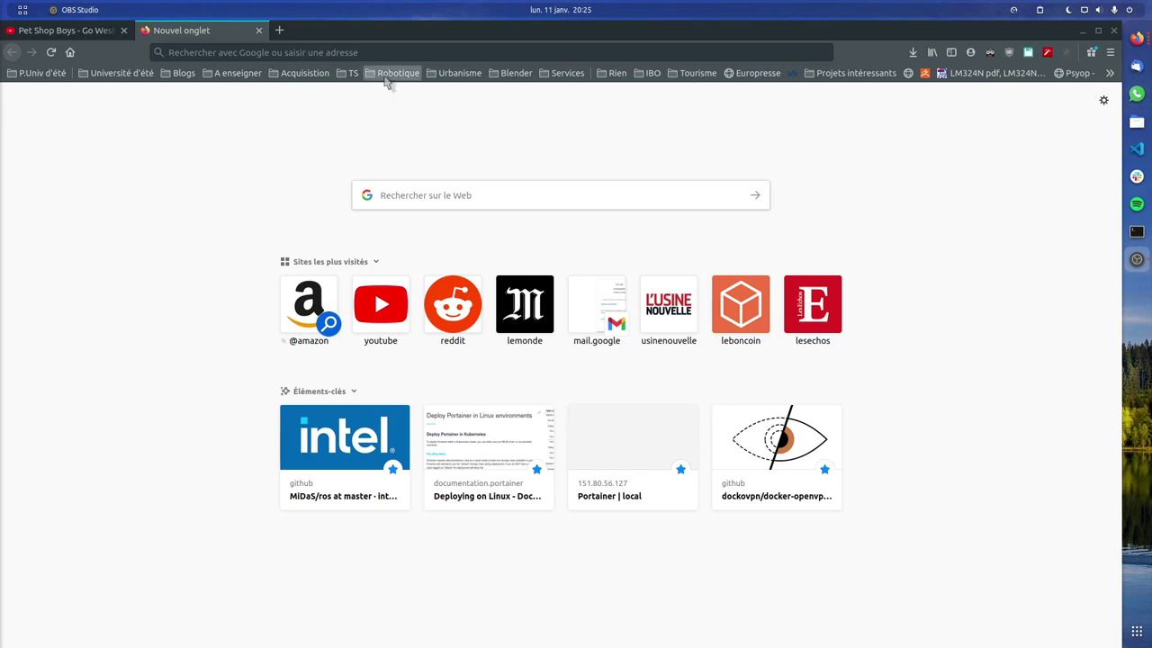
# Focus the Firefox address bar in the blank new tab
pyautogui.click(378, 52)
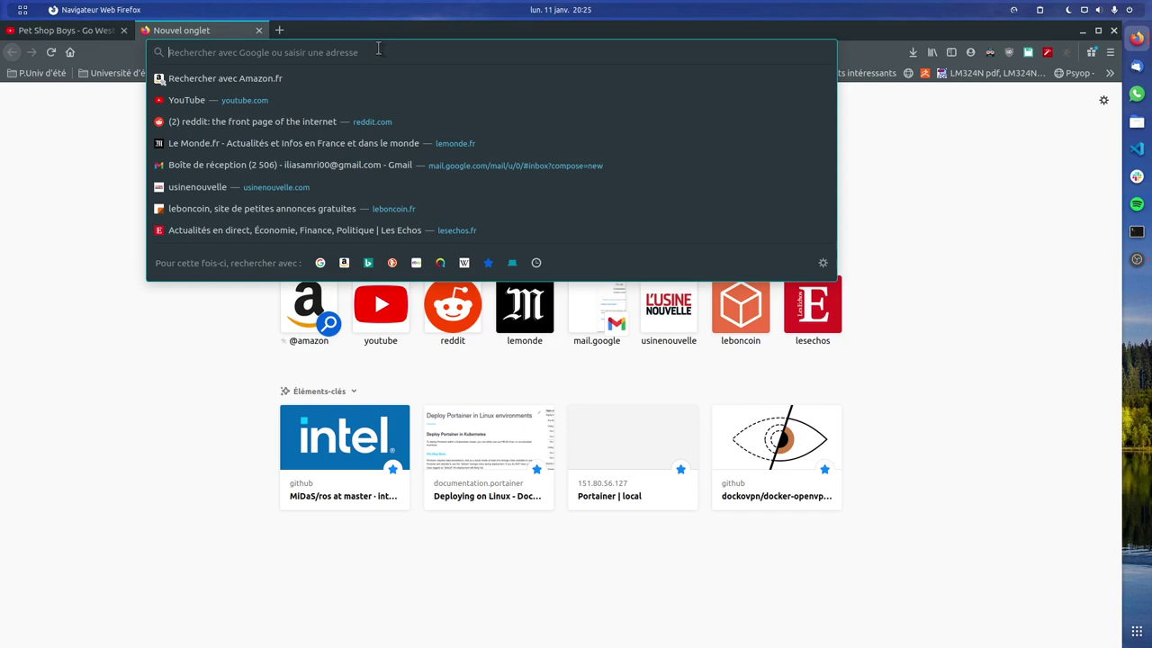
# Load ovh.com by typing 'ovh' and head into the customer account login
pyautogui.write('ovh.com/')
pyautogui.press('Return')
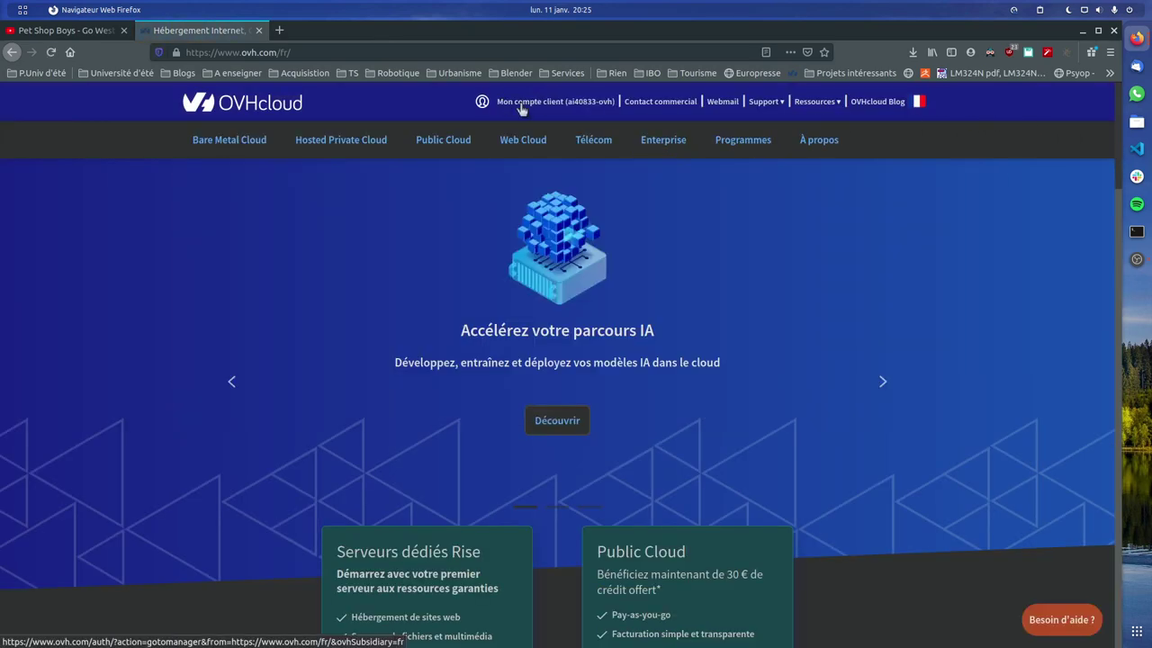
pyautogui.moveTo(333, 148)
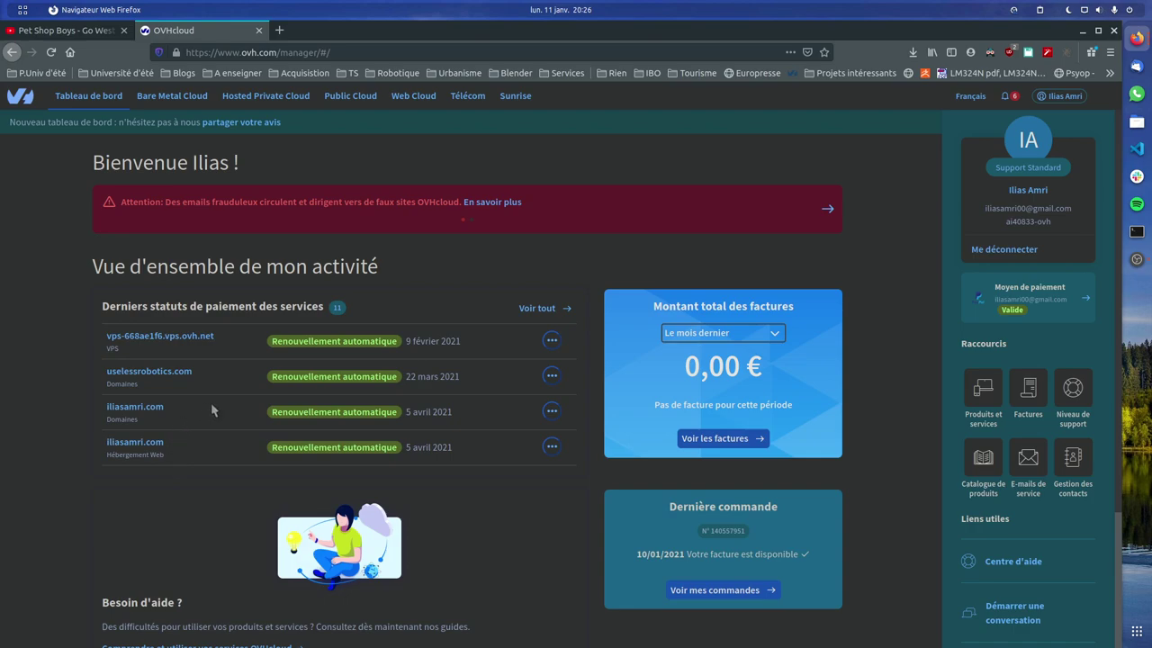
# Switch to Web Cloud, expand Domaines and open futilerobotics.tech's information page
pyautogui.click(189, 98)
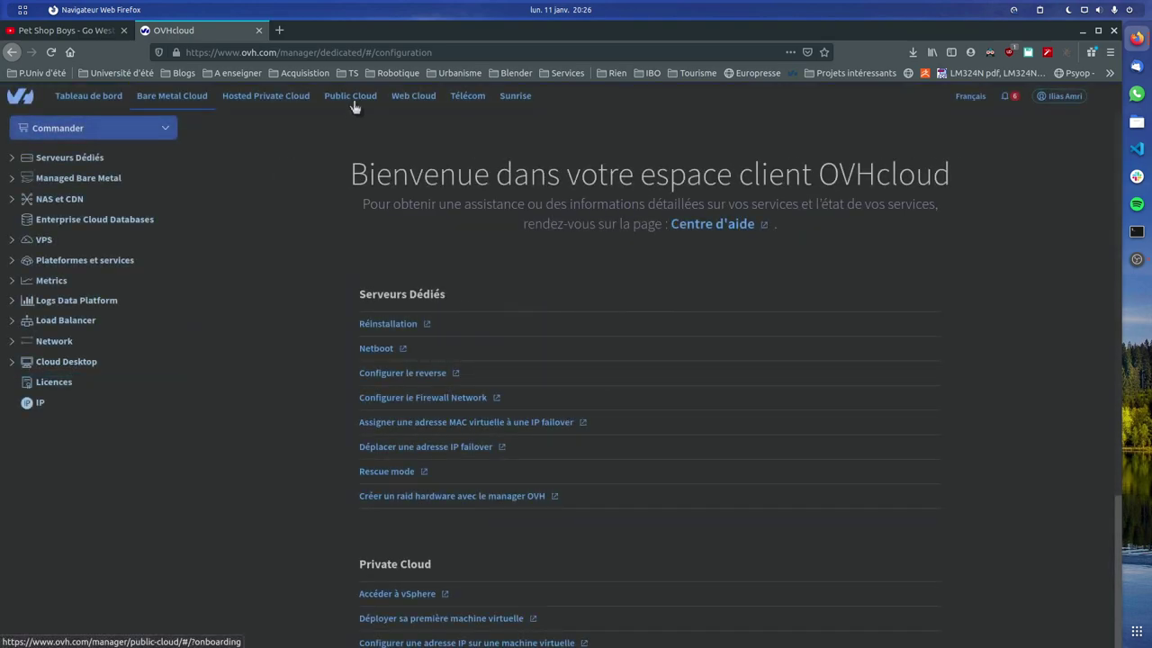
pyautogui.click(415, 103)
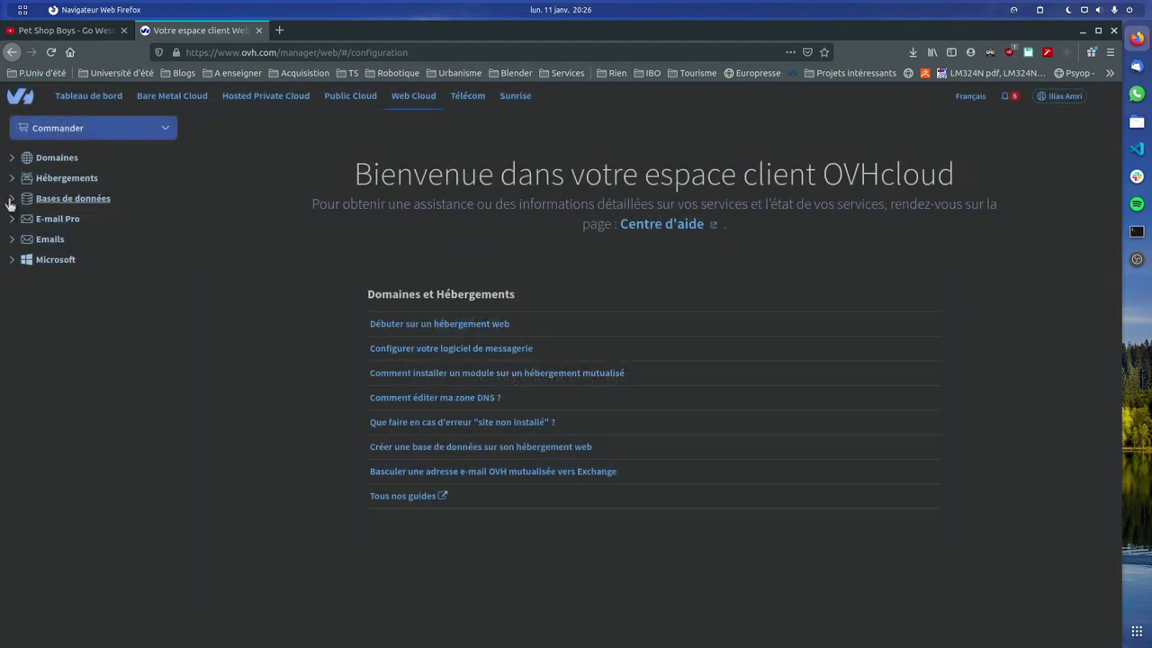
pyautogui.click(12, 158)
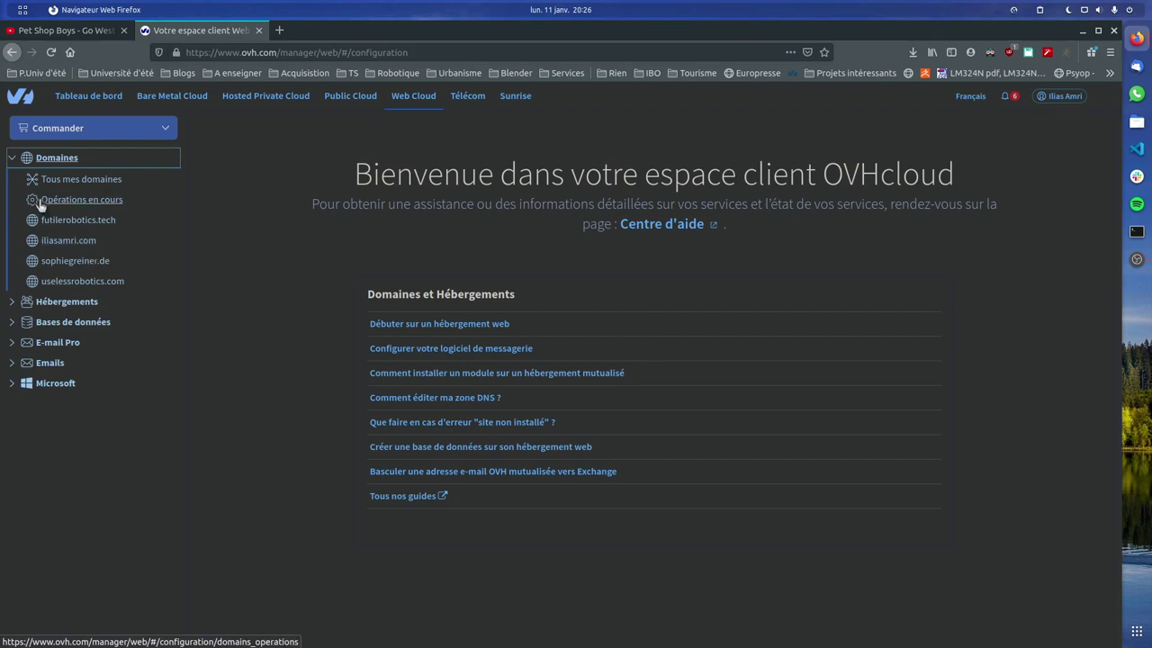
pyautogui.click(109, 226)
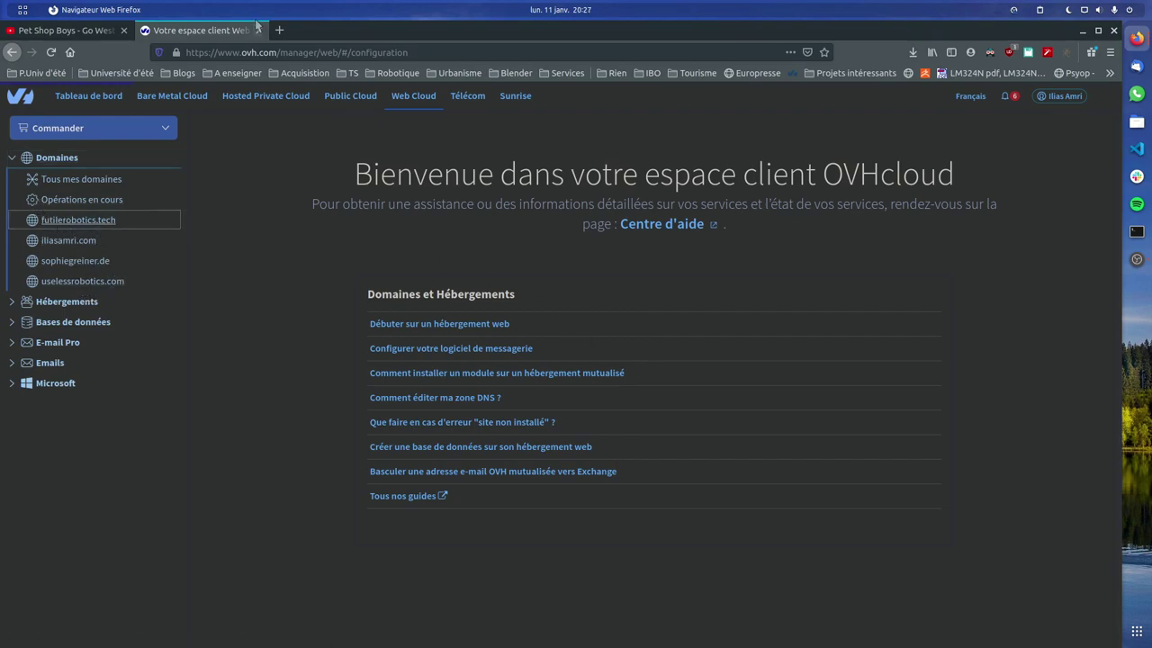
pyautogui.click(79, 220)
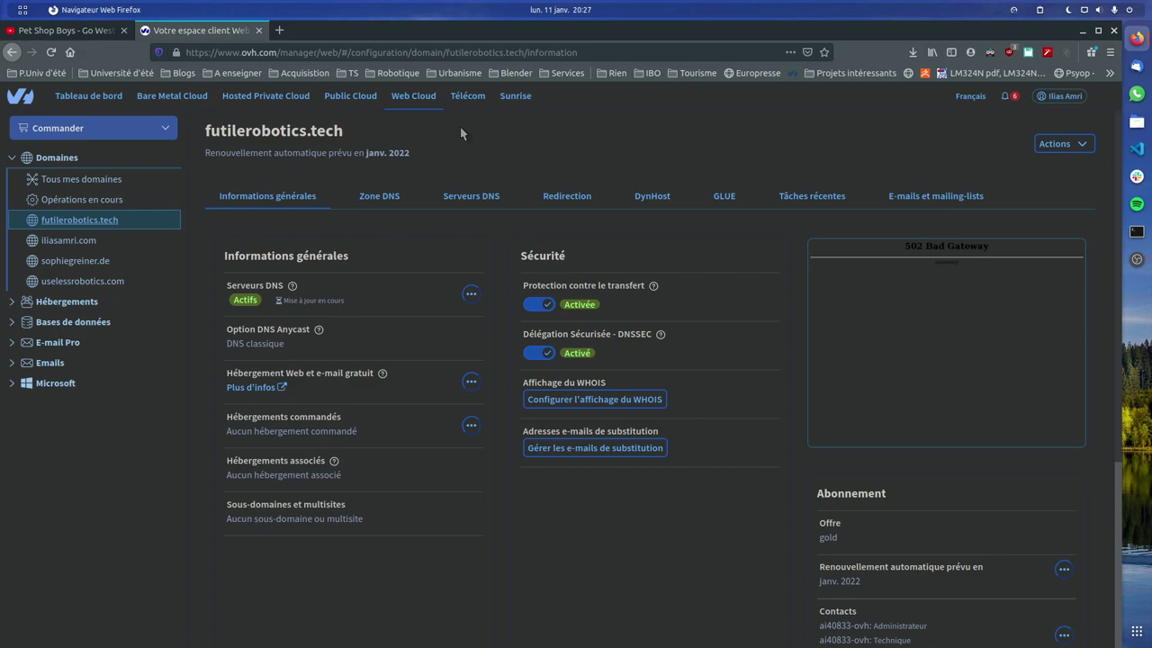
# SSH into the VPS 151.80.56.127 from a new terminal using history search, then clear the screen
pyautogui.hotkey('ctrl', 'alt', 't')
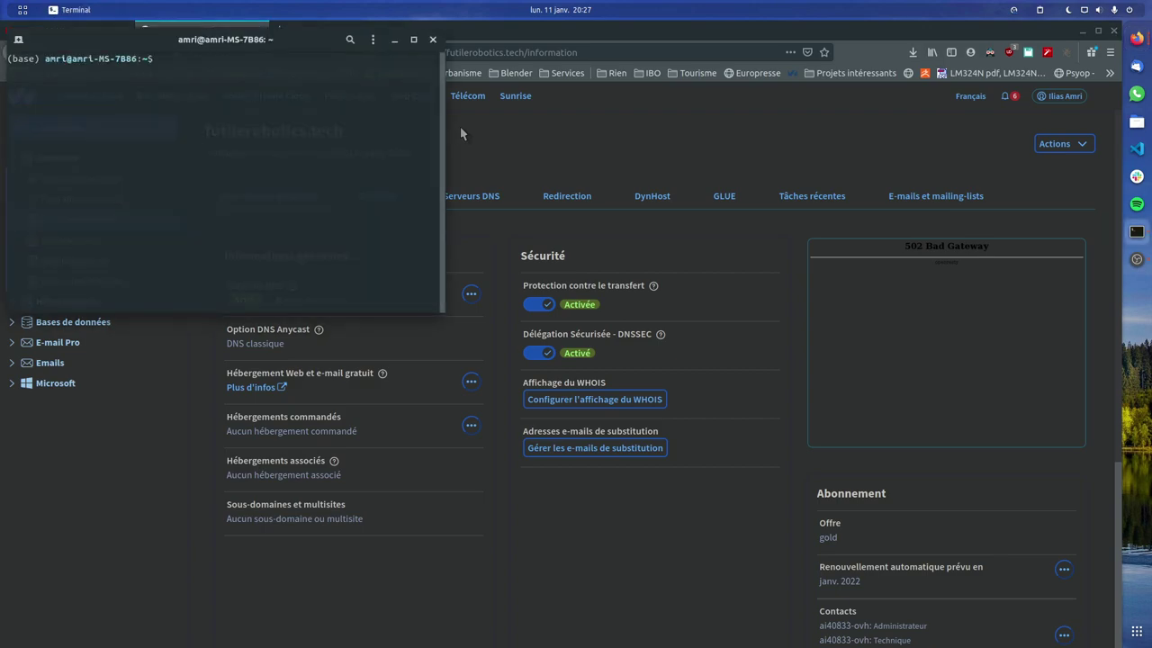
pyautogui.hotkey('ctrl', 'r')
pyautogui.write('ss')
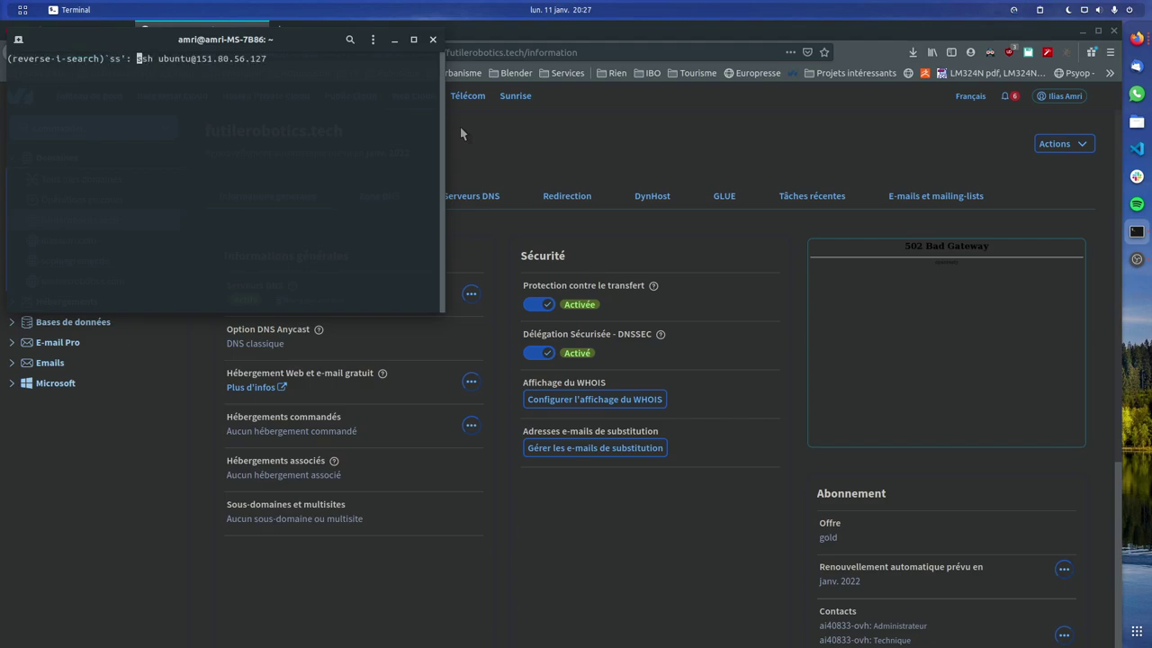
pyautogui.press('Return')
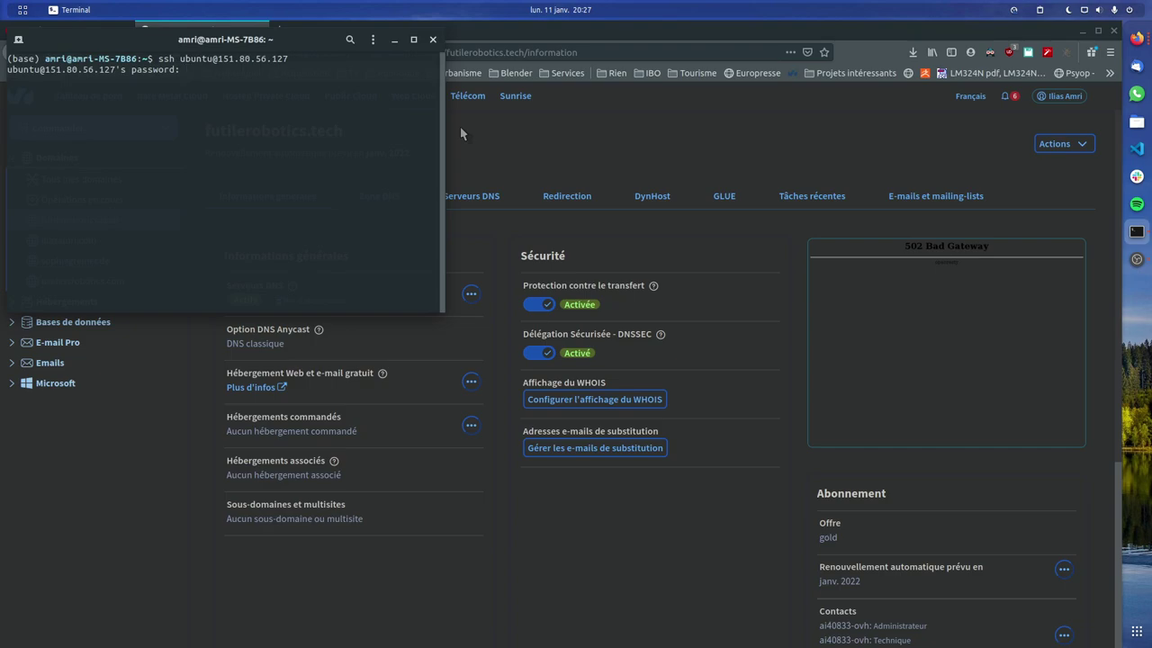
pyautogui.press('Return')
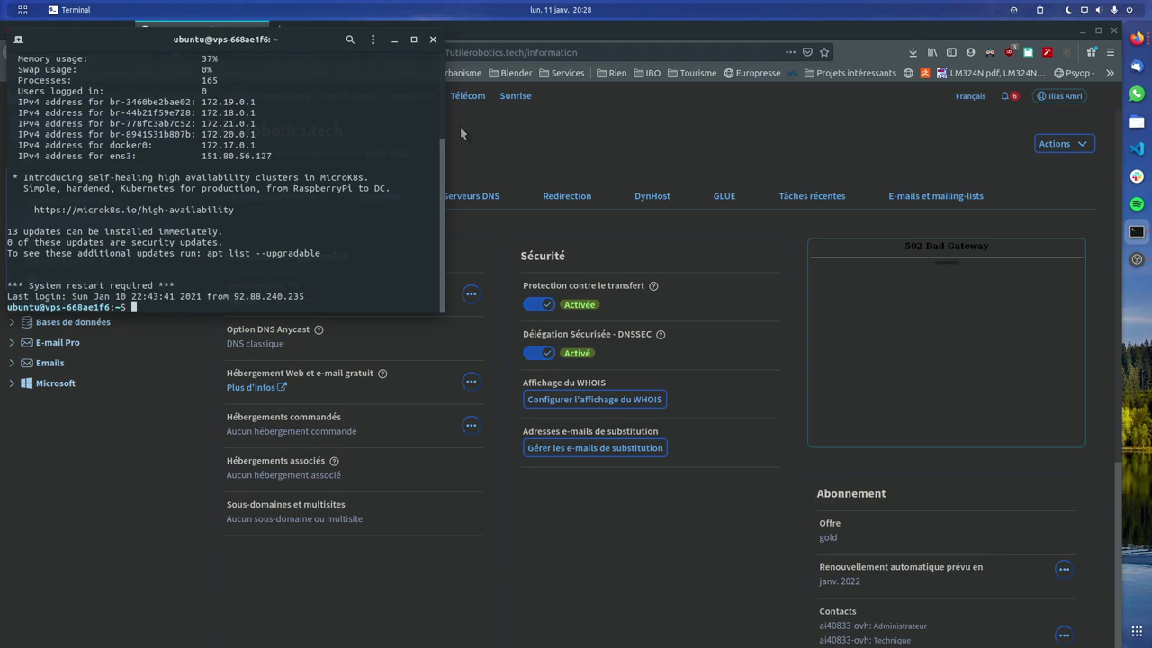
pyautogui.moveTo(223, 39); pyautogui.dragTo(473, 213)
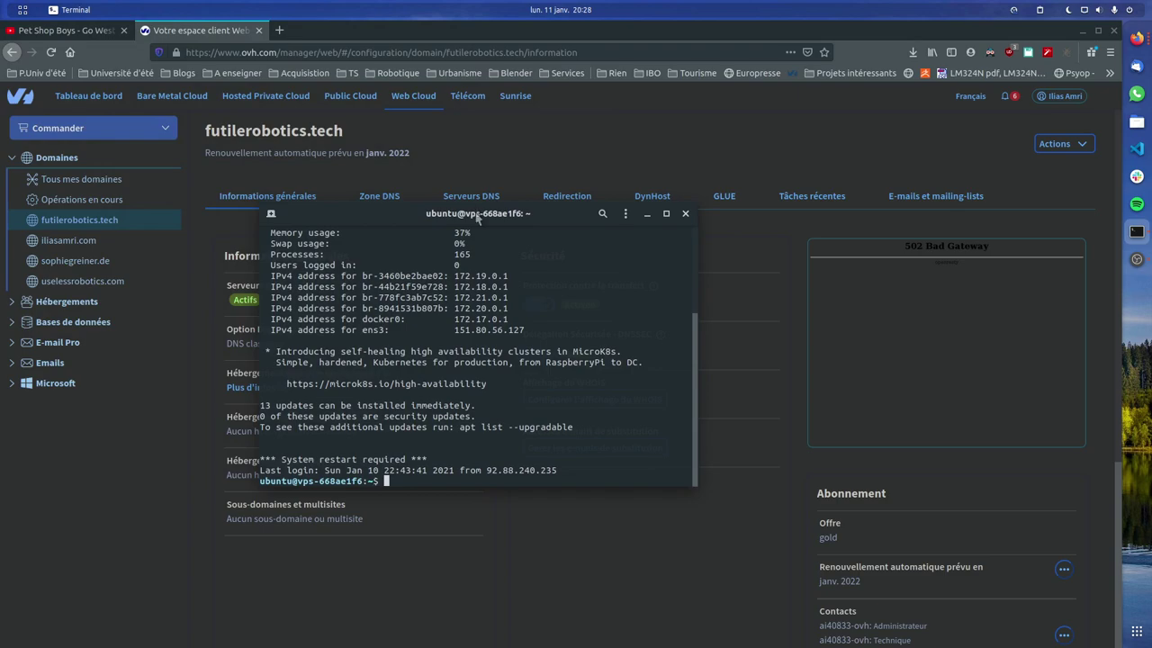
pyautogui.hotkey('ctrl', 'l')
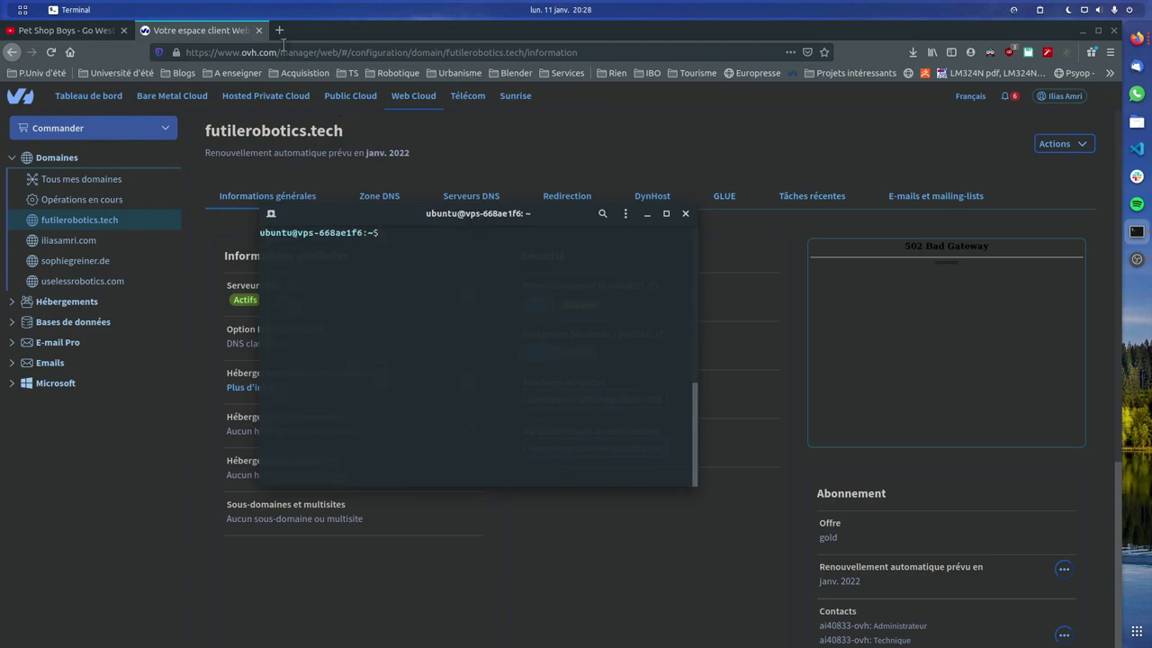
# Load futilerobotics.tech in a new tab, showing OVH's 'Félicitations !' placeholder
pyautogui.click(280, 31)
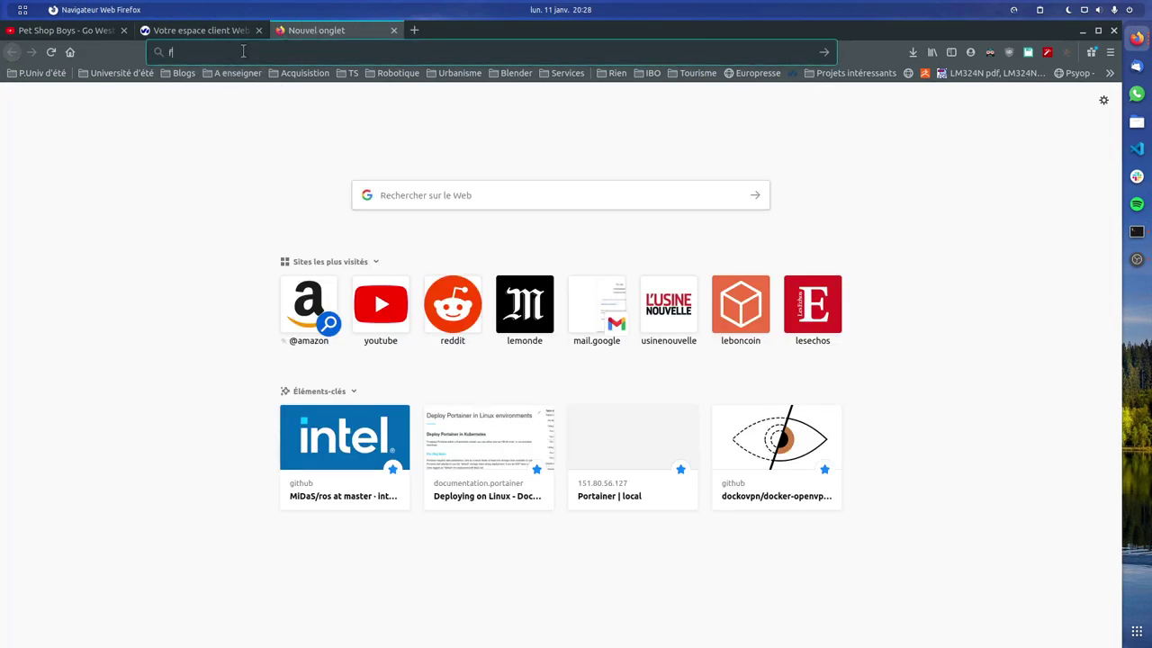
pyautogui.write('futil')
pyautogui.press('Return')
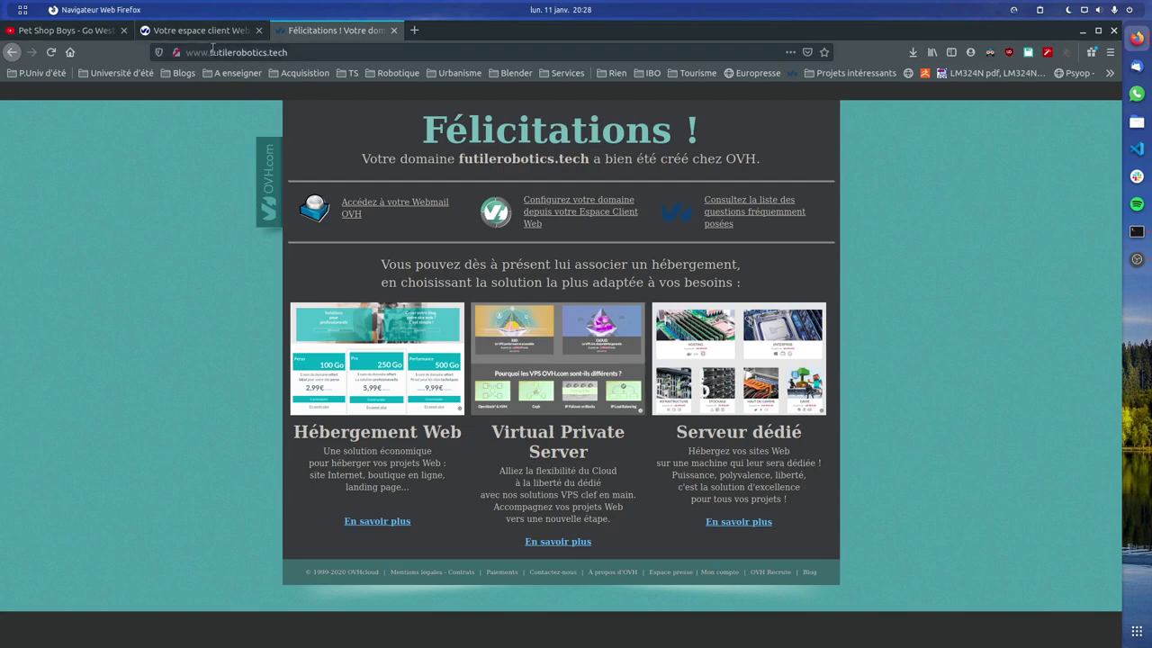
pyautogui.moveTo(213, 49); pyautogui.dragTo(186, 51)
pyautogui.click(261, 52)
pyautogui.moveTo(213, 51); pyautogui.dragTo(186, 51)
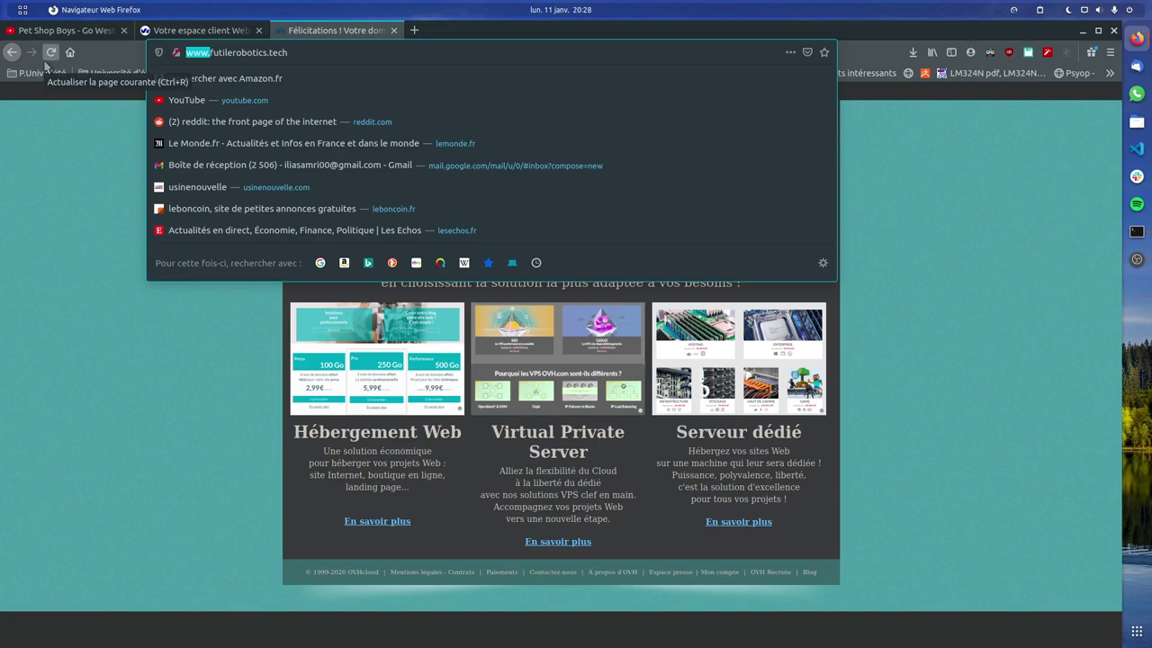
pyautogui.write('manage')
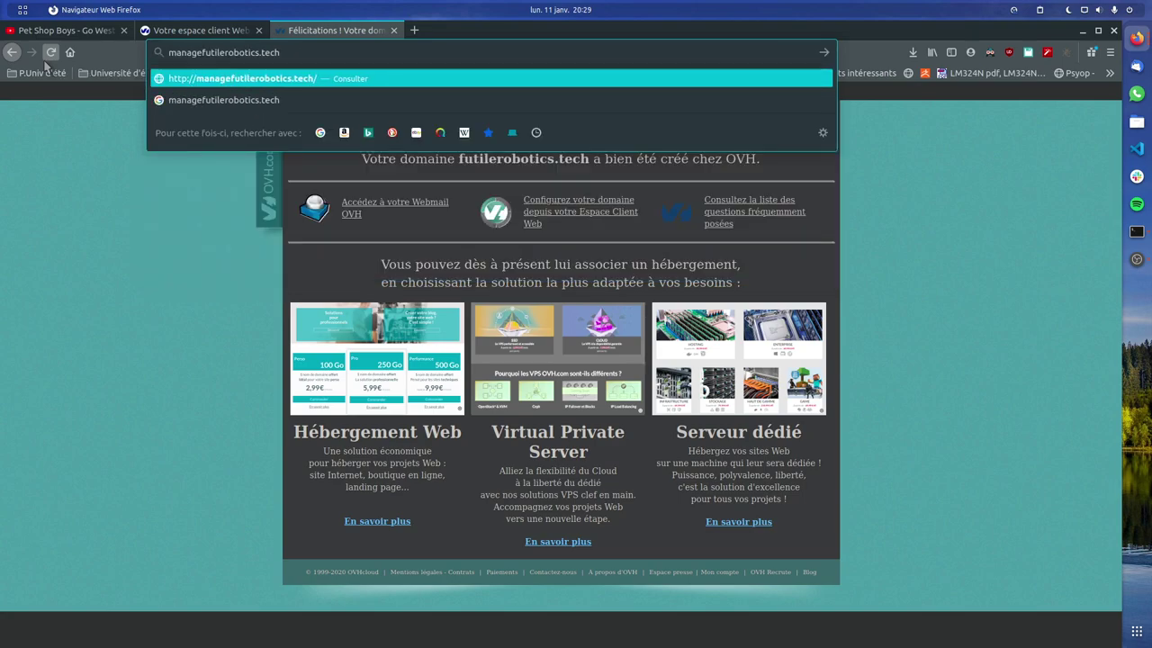
pyautogui.write('.')
# Load Nginx Proxy Manager at manage.futilerobotics.tech, then view OVH's Zone DNS records
pyautogui.press('Return')
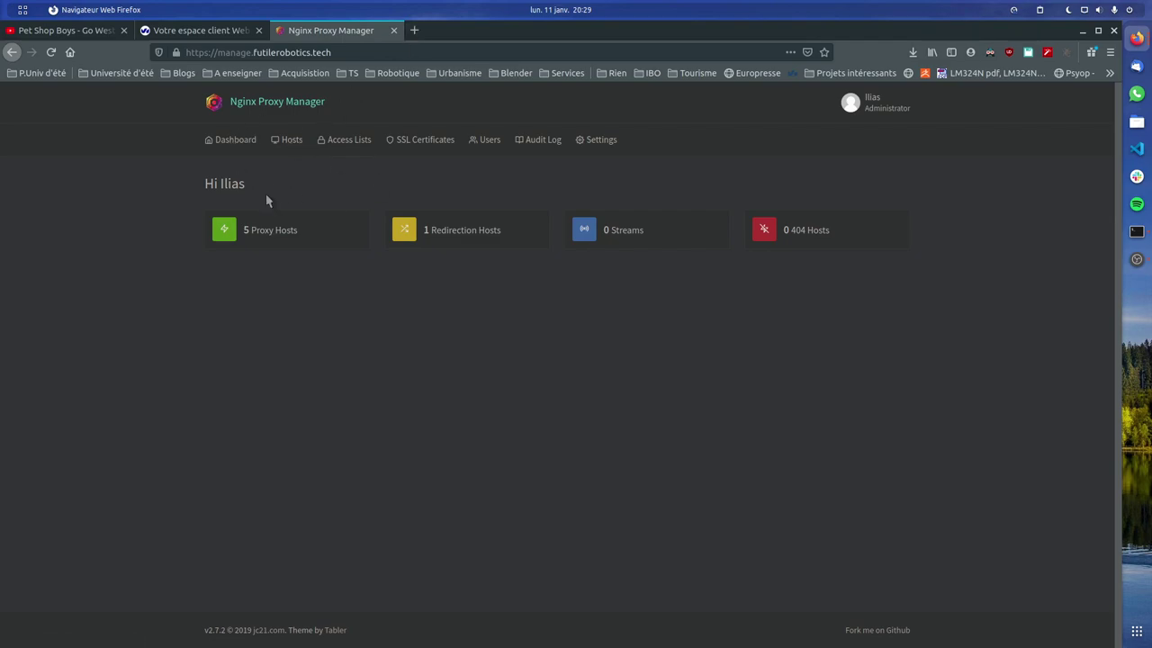
pyautogui.click(198, 30)
pyautogui.click(398, 200)
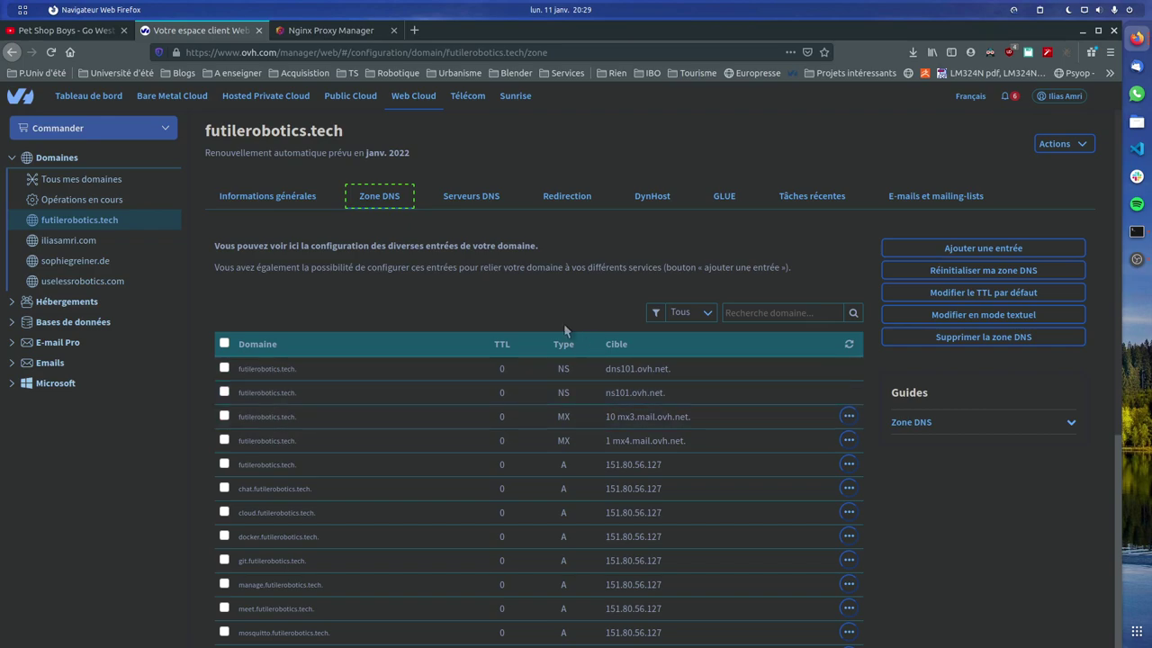
# Open the 'Ajouter une entrée' dialog for the futilerobotics.tech DNS zone
pyautogui.scroll(-1, 554, 340)
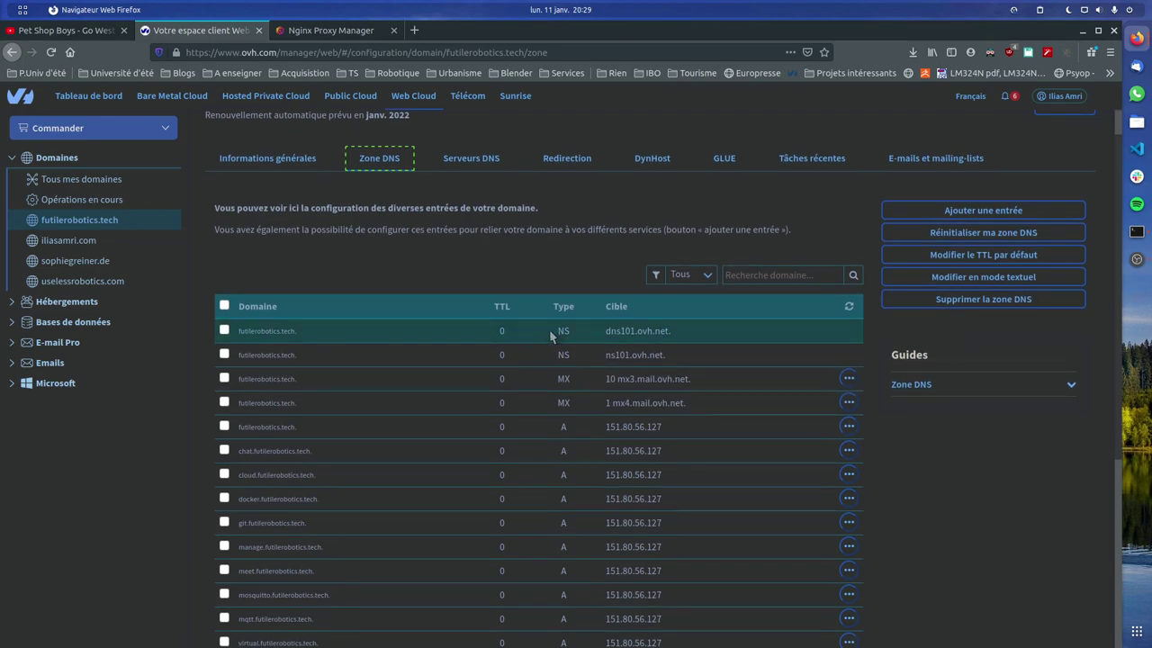
pyautogui.scroll(-4, 540, 324)
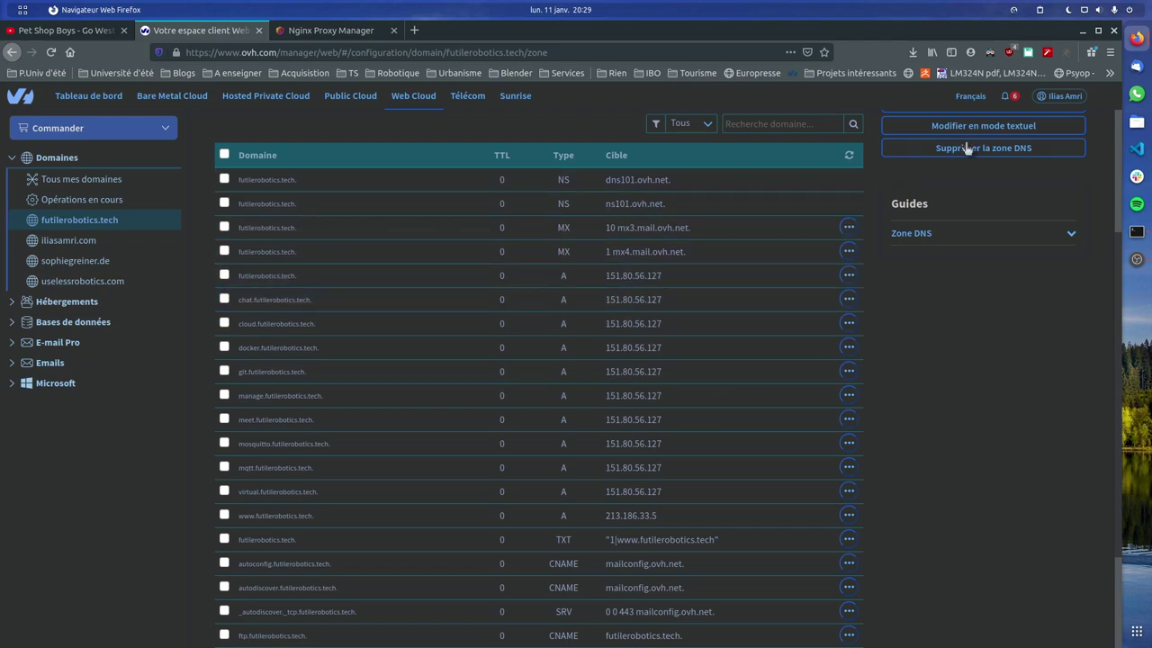
pyautogui.scroll(3, 958, 152)
pyautogui.click(983, 172)
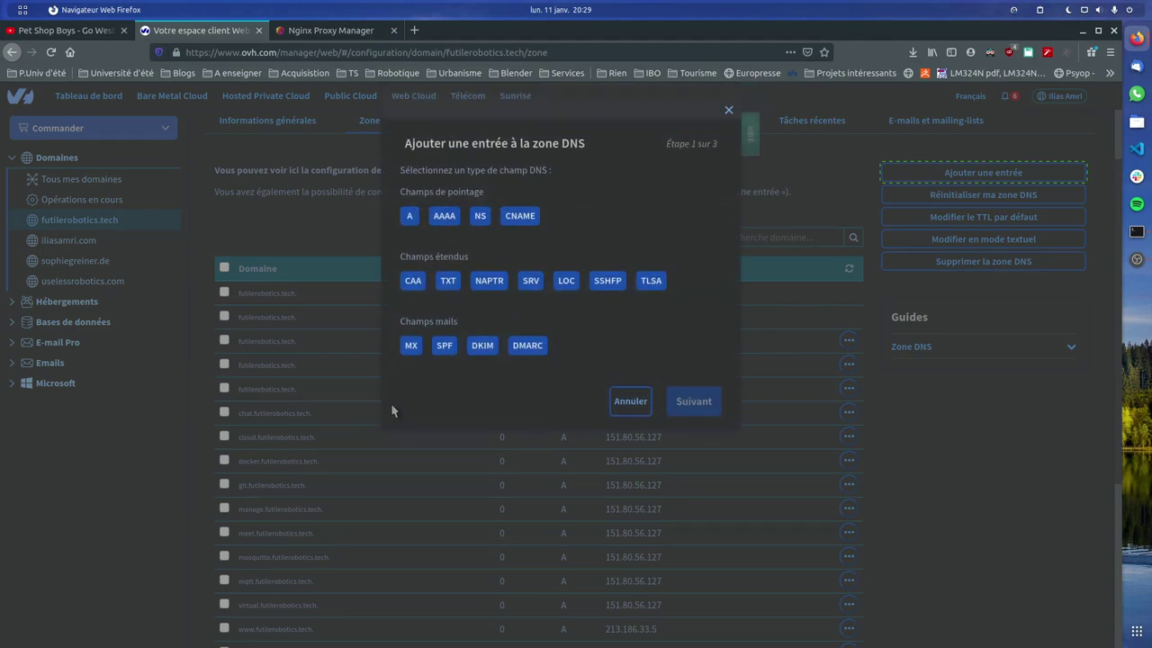
# Draft an A record for subdomain 'test', cancel it, and return to Nginx Proxy Manager
pyautogui.click(410, 214)
pyautogui.click(694, 400)
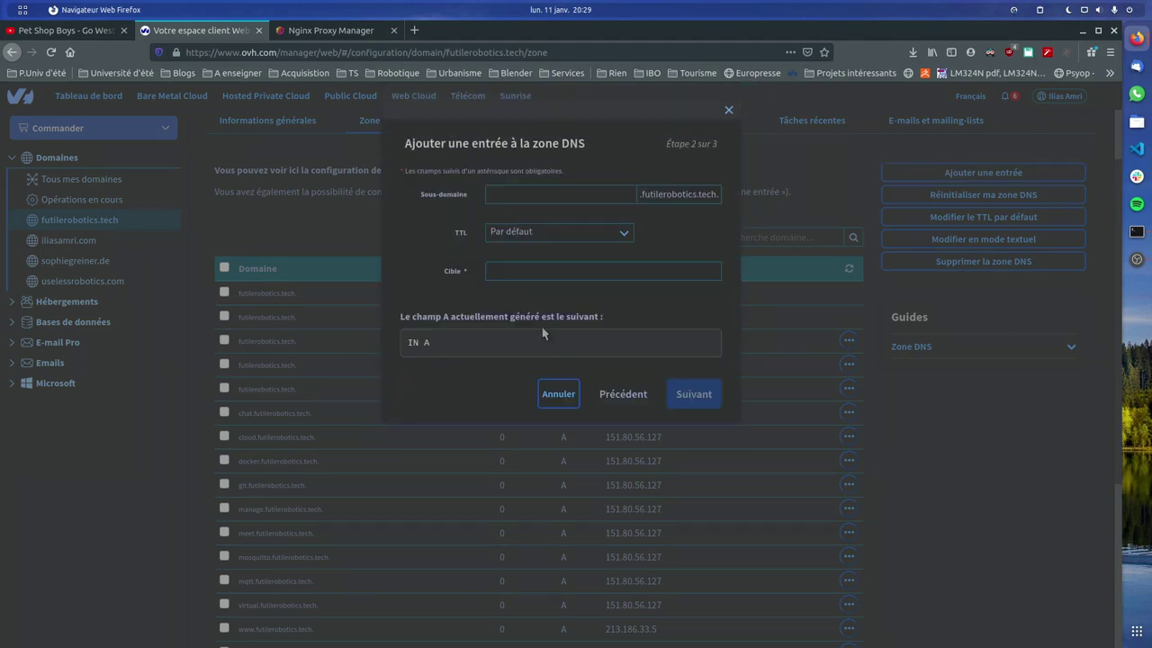
pyautogui.click(531, 200)
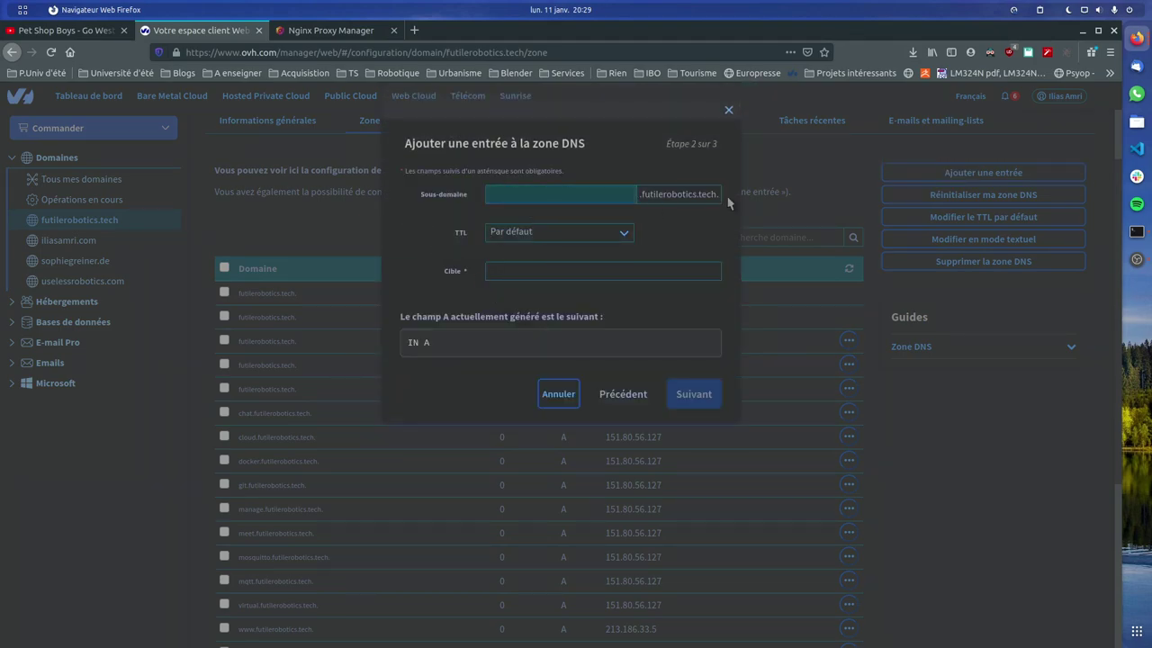
pyautogui.write('test')
pyautogui.click(543, 270)
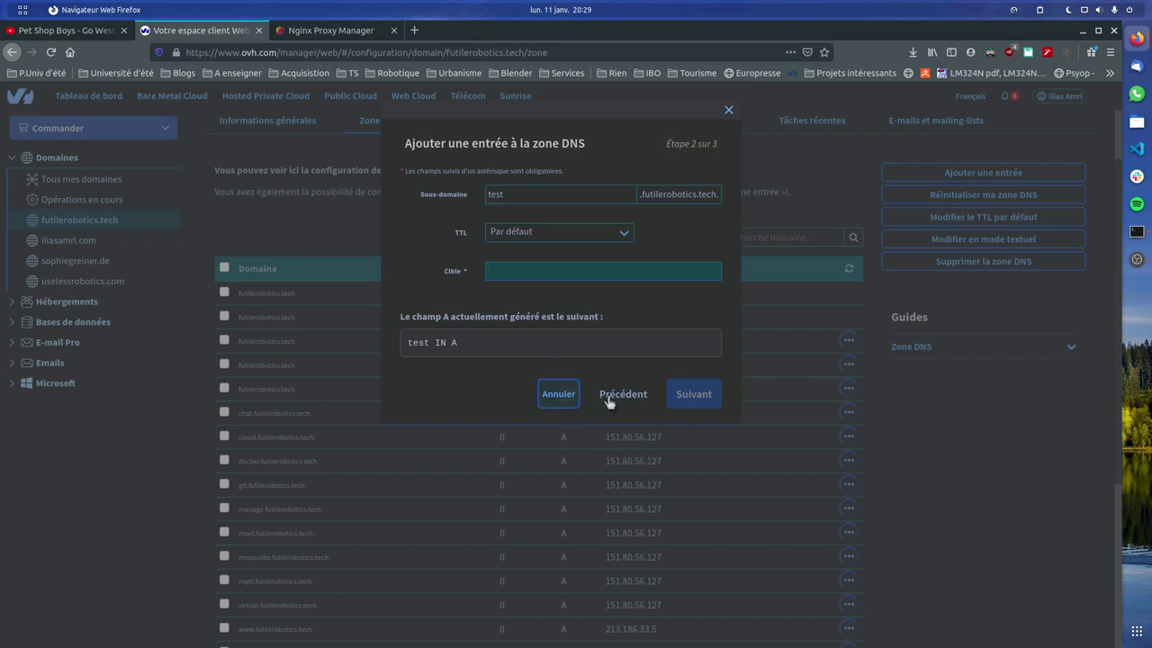
pyautogui.click(556, 393)
pyautogui.click(331, 30)
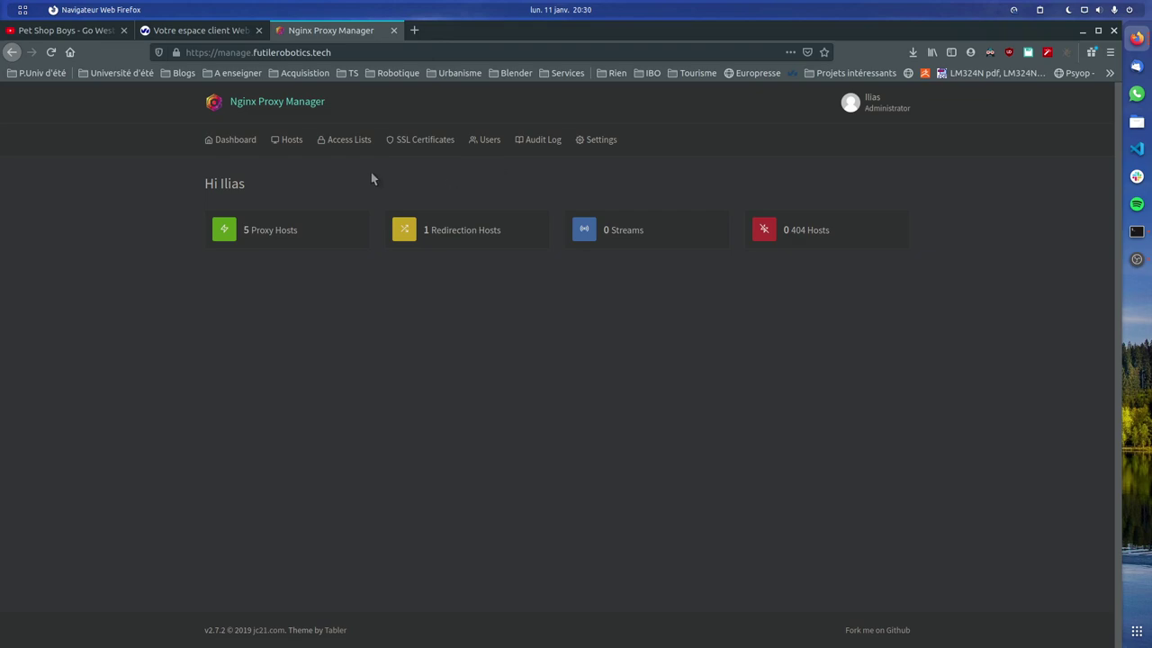
# Inspect the five proxy hosts' destinations, including docker's port 9000, then open a new tab
pyautogui.click(281, 230)
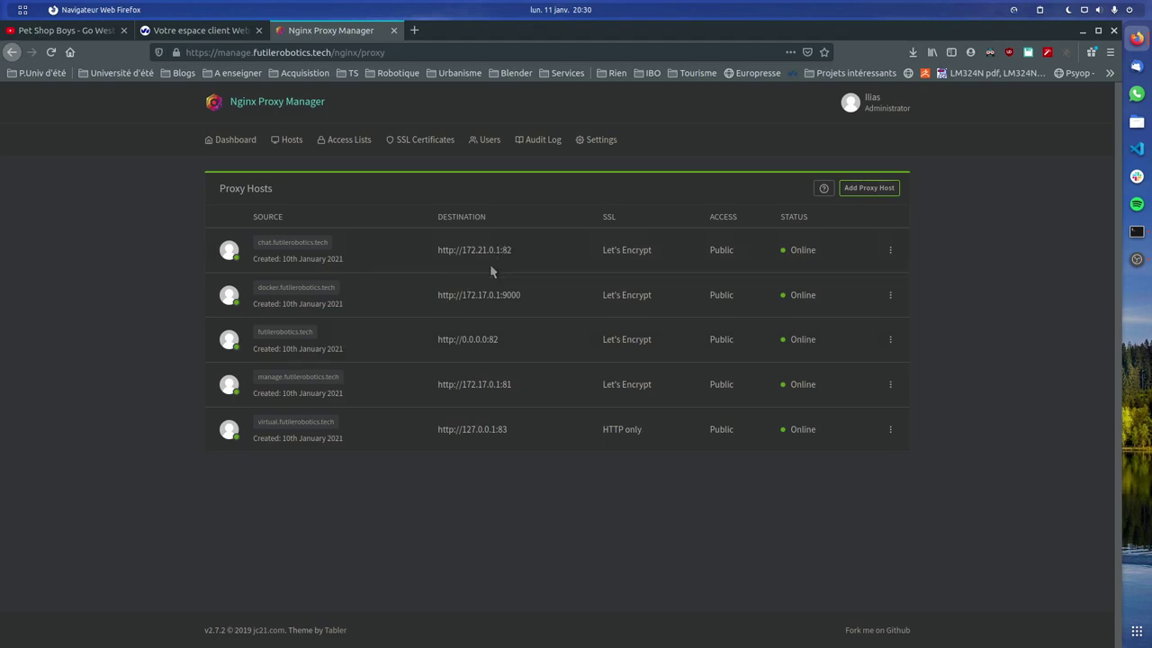
pyautogui.moveTo(441, 249)
pyautogui.mouseDown()
pyautogui.moveTo(468, 275)
pyautogui.moveTo(489, 459)
pyautogui.moveTo(440, 246)
pyautogui.mouseUp()
pyautogui.click(498, 423)
pyautogui.click(444, 249)
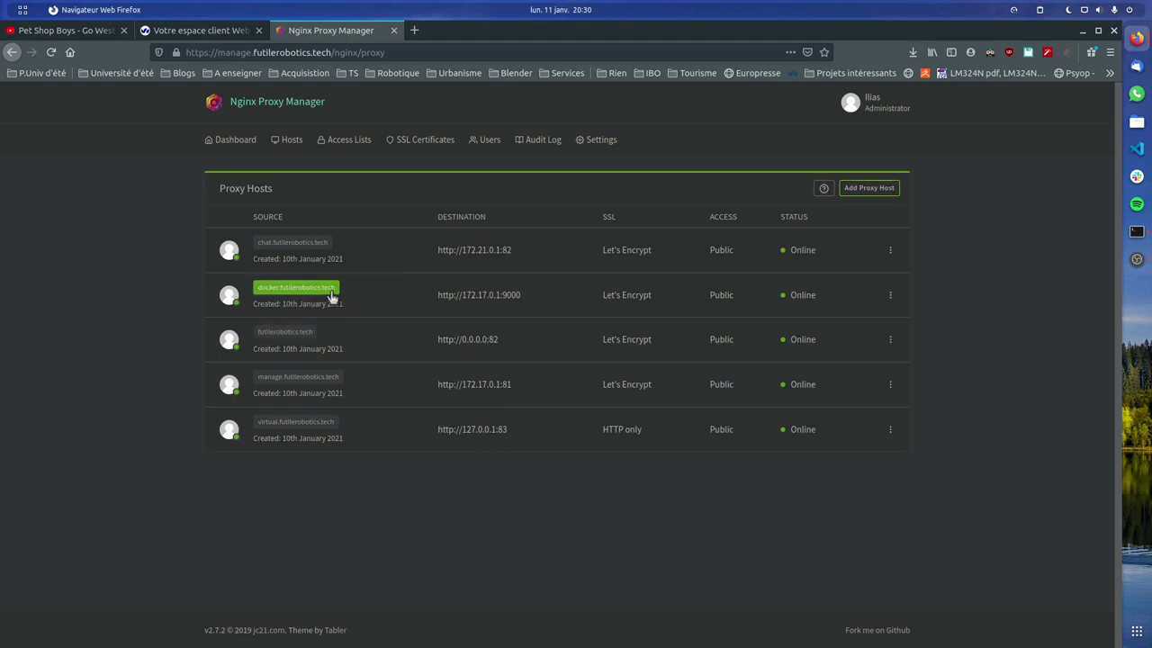
pyautogui.moveTo(475, 297); pyautogui.dragTo(592, 297)
pyautogui.click(515, 294)
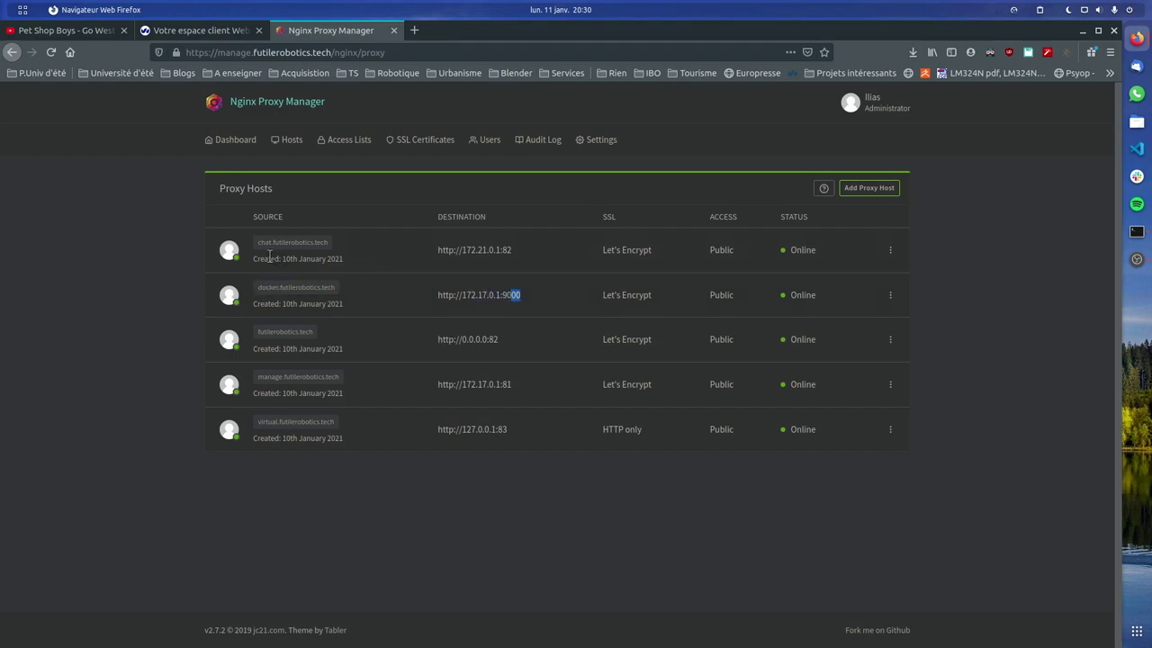
pyautogui.moveTo(477, 252); pyautogui.dragTo(532, 262)
pyautogui.click(531, 262)
pyautogui.click(414, 29)
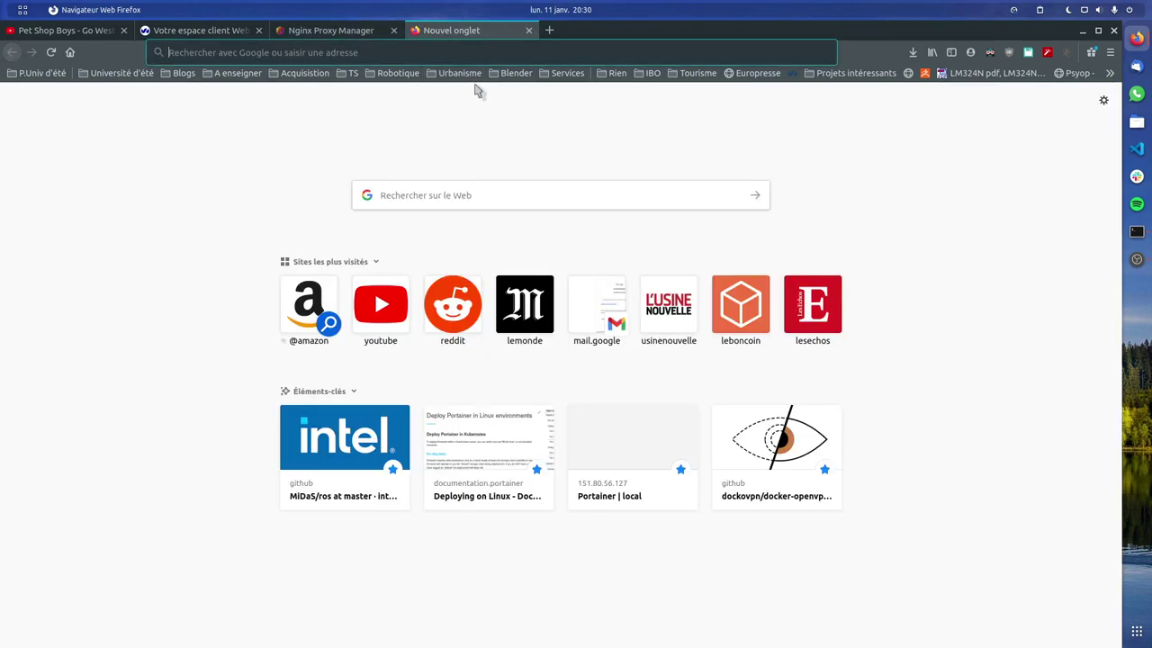
# Navigate to docker.futilerobotics.tech, correcting the mistyped address
pyautogui.write('dockre')
pyautogui.press('BackSpace')
pyautogui.press('BackSpace')
pyautogui.write('er')
pyautogui.press('Return')
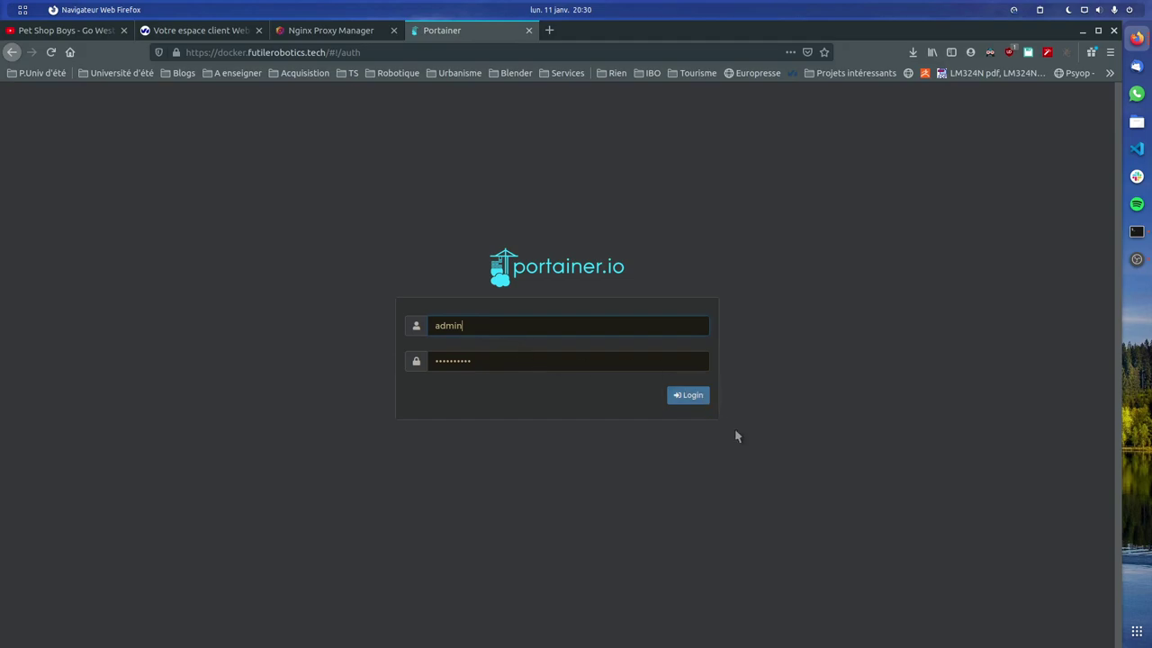
# Sign into Portainer using the browser's saved login credentials
pyautogui.doubleClick(467, 325)
pyautogui.click(480, 327)
pyautogui.click(478, 378)
pyautogui.click(687, 395)
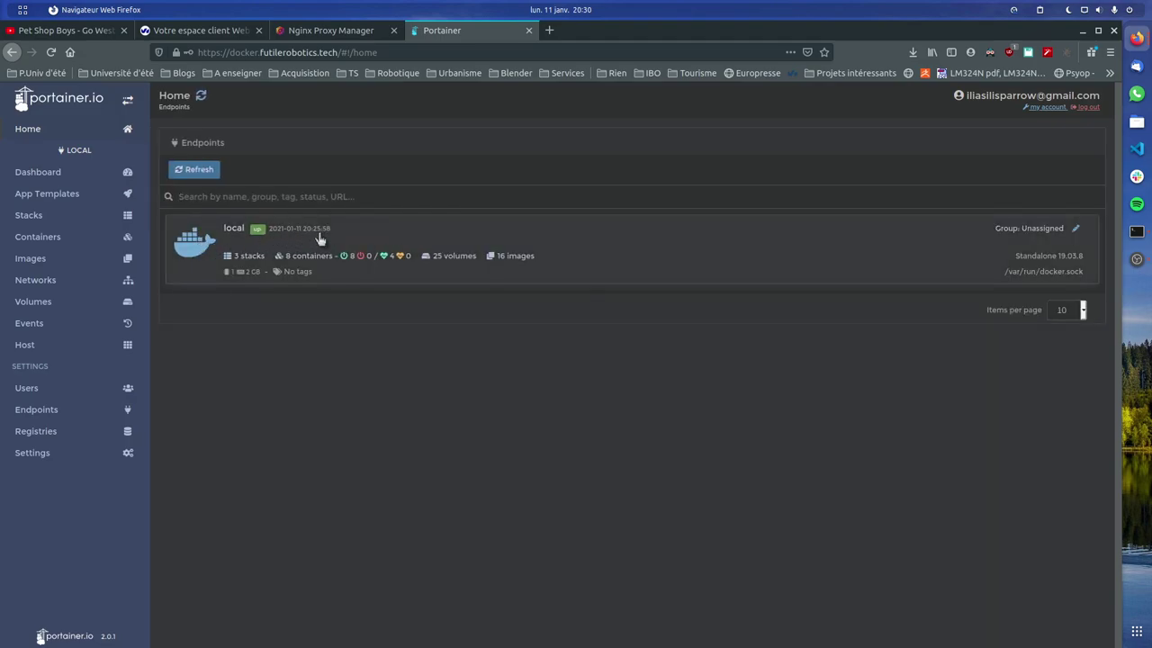
# Show the local endpoint's eight containers in Portainer, keeping 100 items per page
pyautogui.click(521, 365)
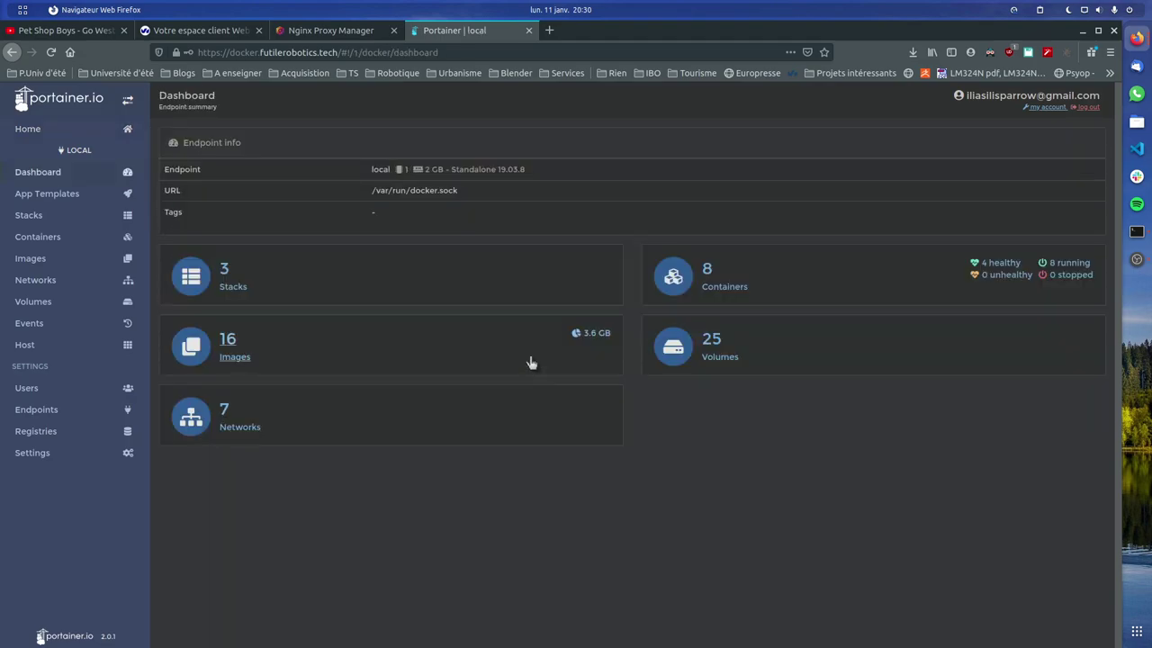
pyautogui.click(735, 290)
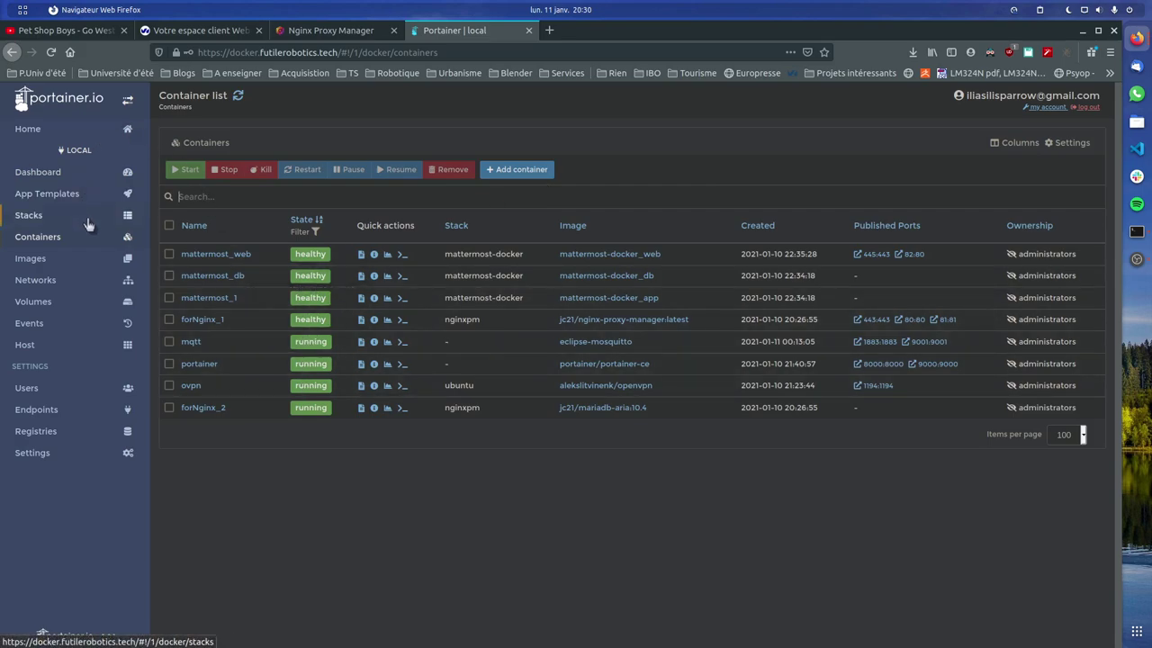
pyautogui.click(1067, 440)
pyautogui.click(1067, 504)
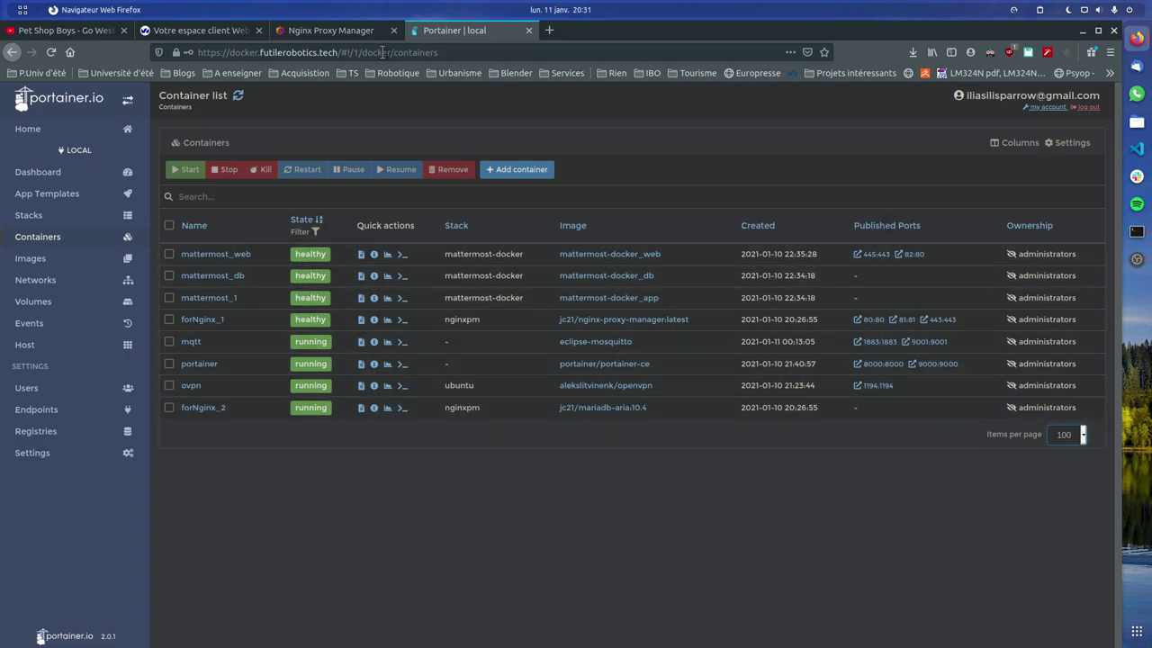
pyautogui.hotkey('alt', 'Tab')
# Run 'docker ps' on the VPS and maximize the terminal to read the container list
pyautogui.write('ddsf')
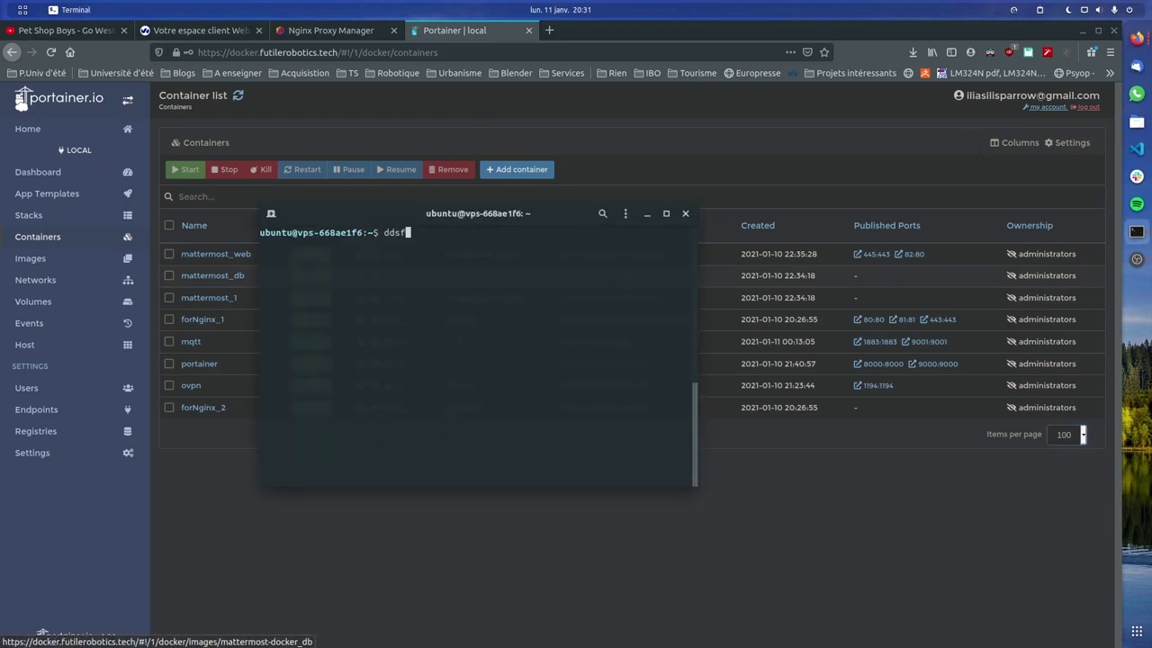
pyautogui.press('BackSpace')
pyautogui.press('BackSpace')
pyautogui.press('BackSpace')
pyautogui.press('BackSpace')
pyautogui.write('docker ps')
pyautogui.press('Return')
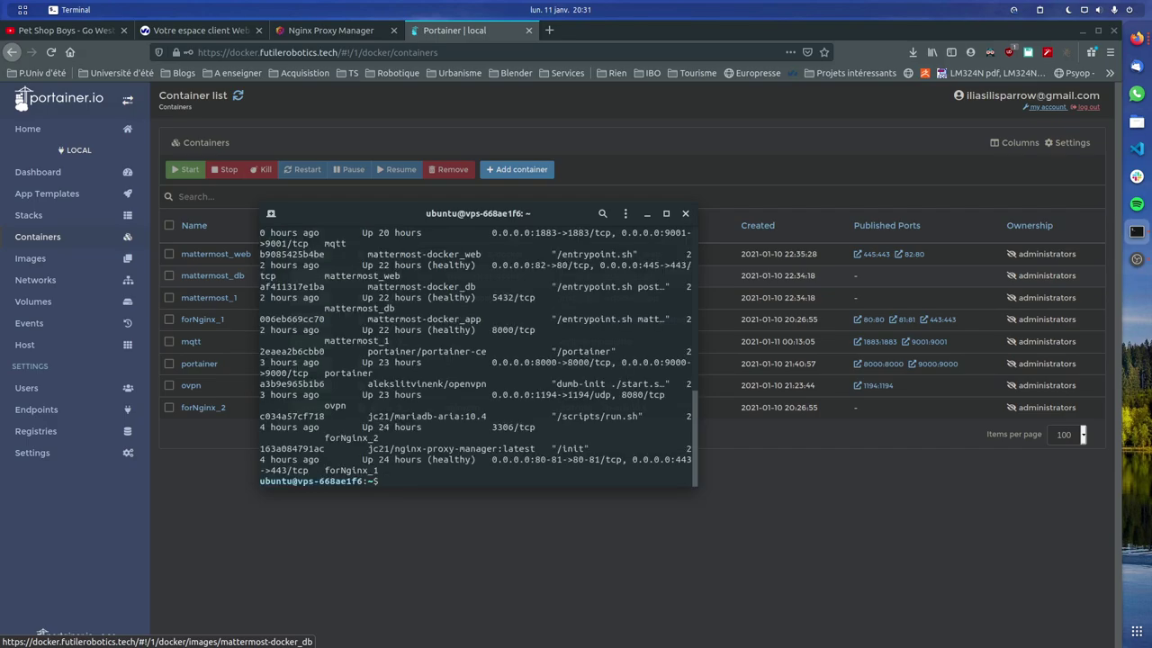
pyautogui.press('super+Up')
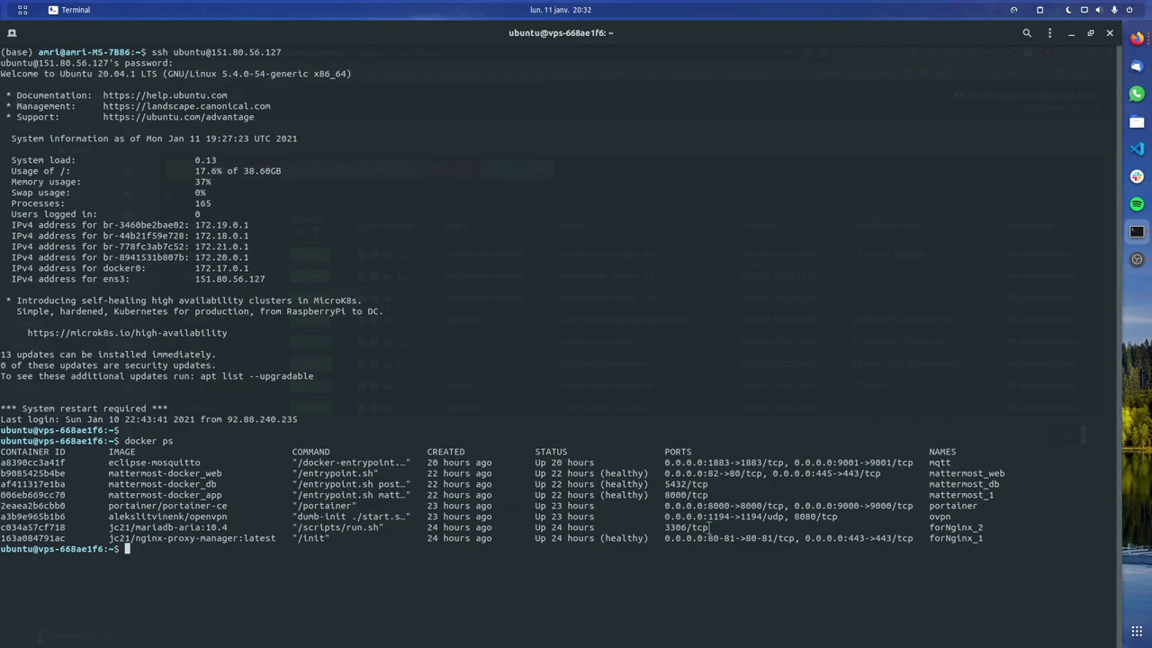
# Check that mattermost_web publishes port 82, then minimize the terminal
pyautogui.tripleClick(720, 473)
pyautogui.moveTo(719, 474); pyautogui.dragTo(703, 474)
pyautogui.click(722, 474)
pyautogui.click(1070, 32)
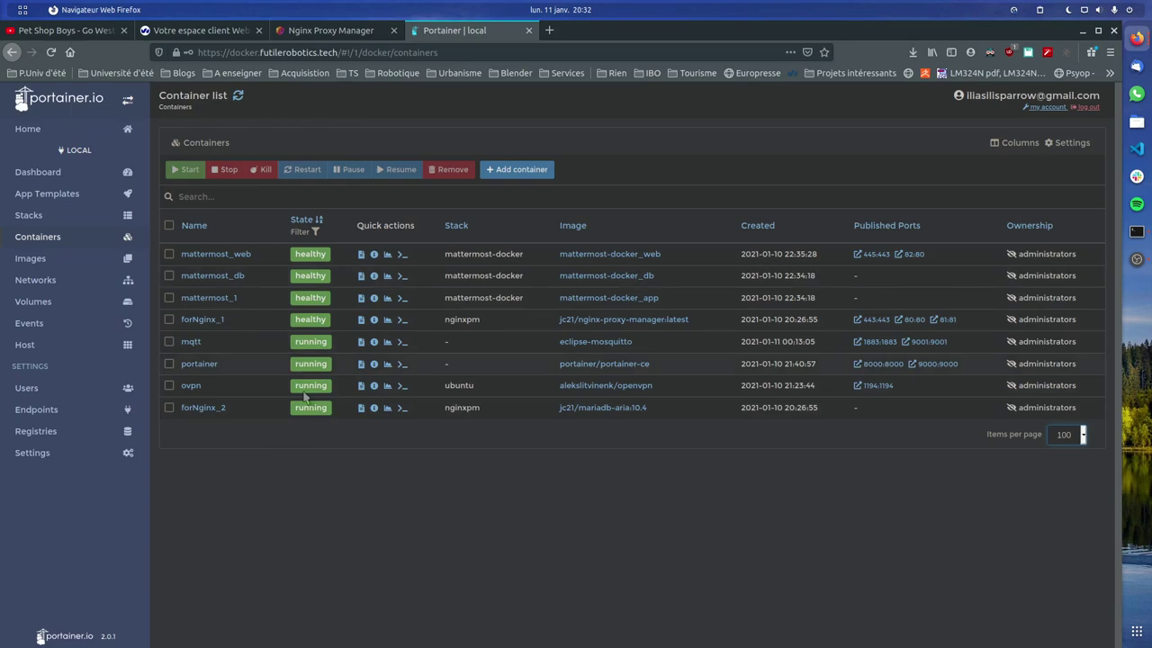
pyautogui.click(315, 36)
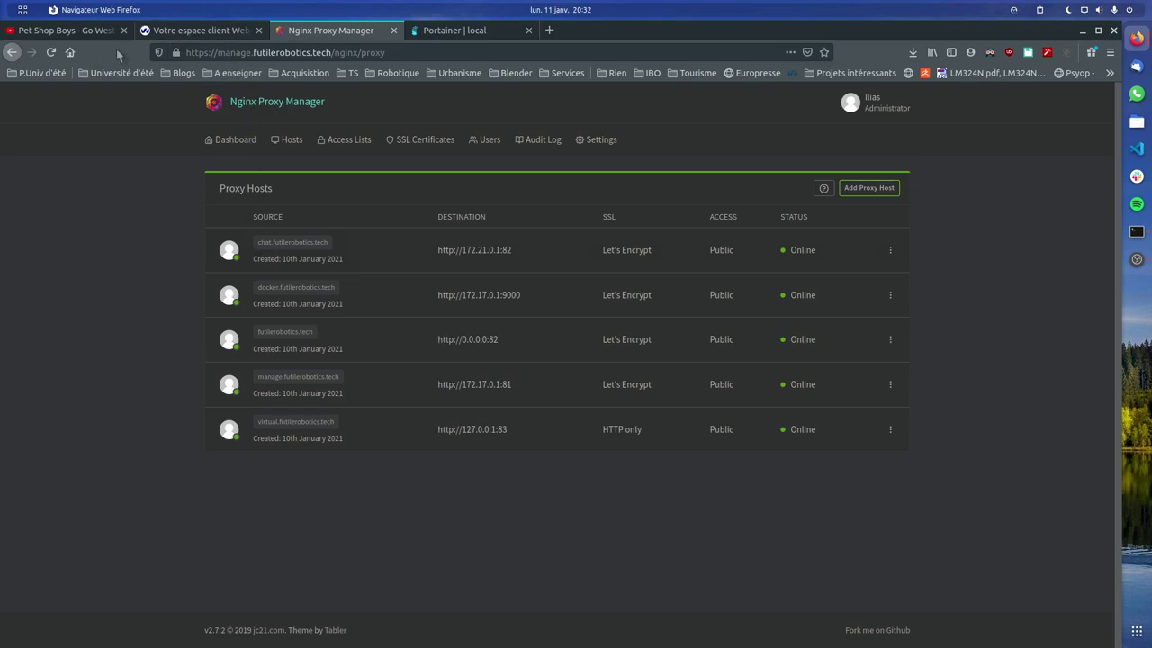
pyautogui.click(207, 31)
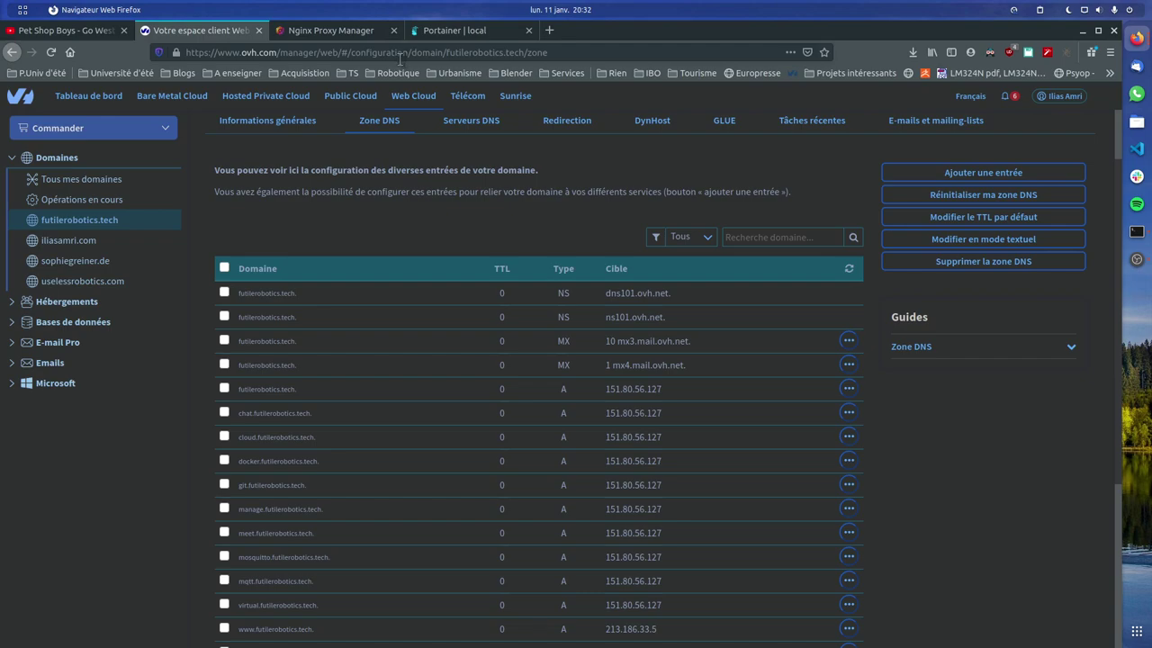
pyautogui.click(455, 31)
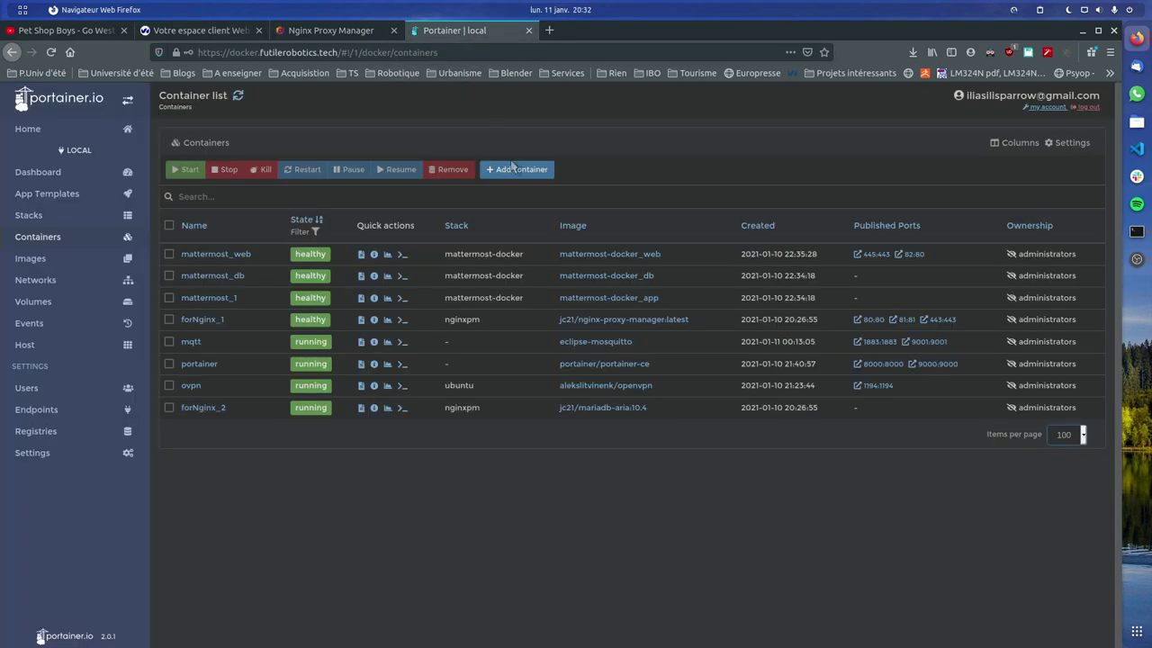